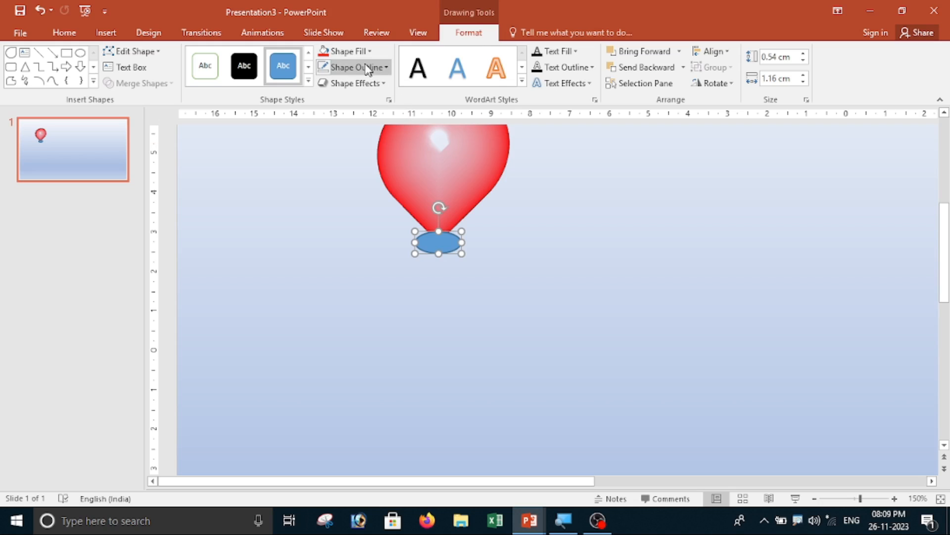
- Give the small ellipse below the balloon a red fill and a red outline with a weight of 1½ pt
left_click(365, 54)
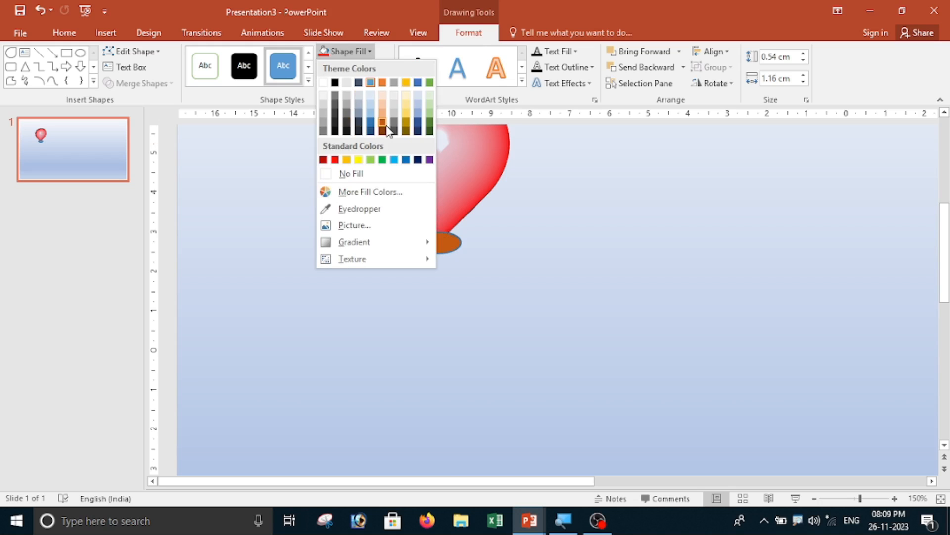
left_click(334, 159)
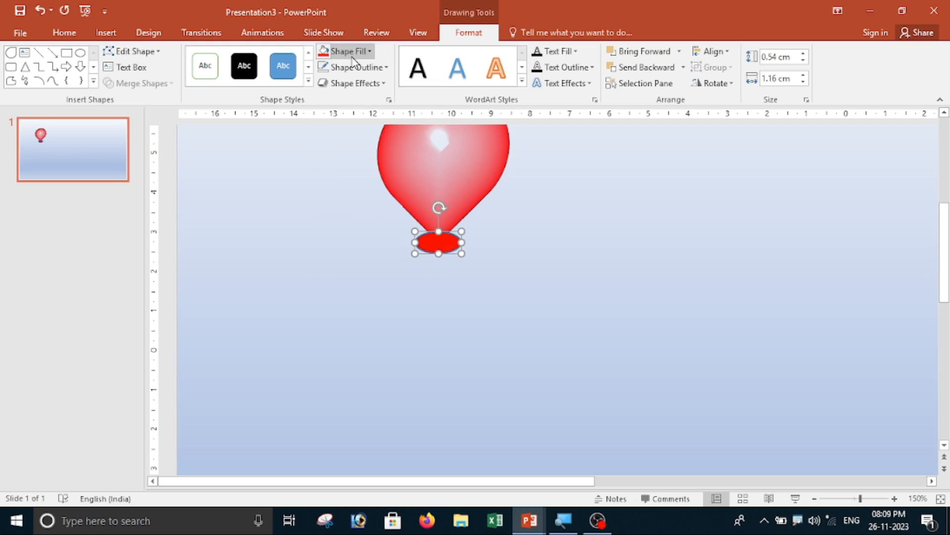
left_click(360, 73)
left_click(335, 174)
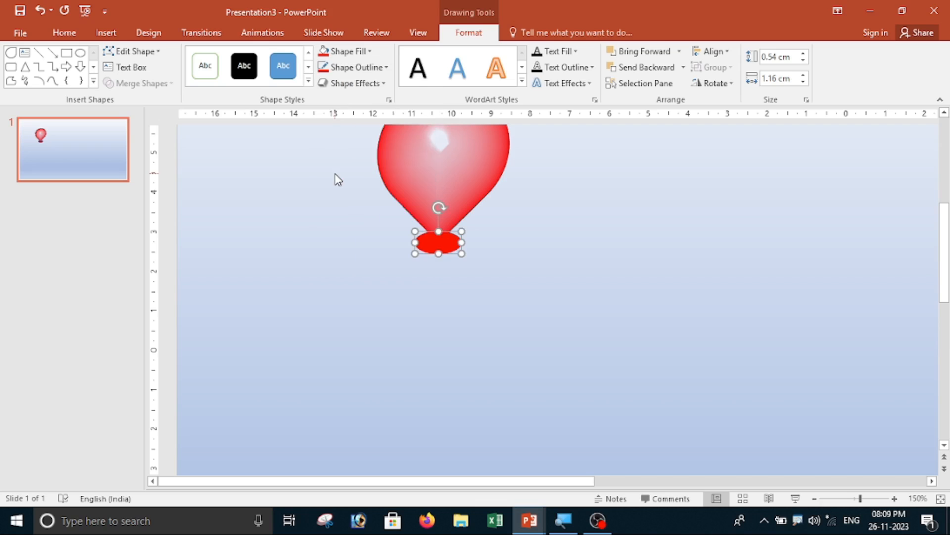
left_click(363, 67)
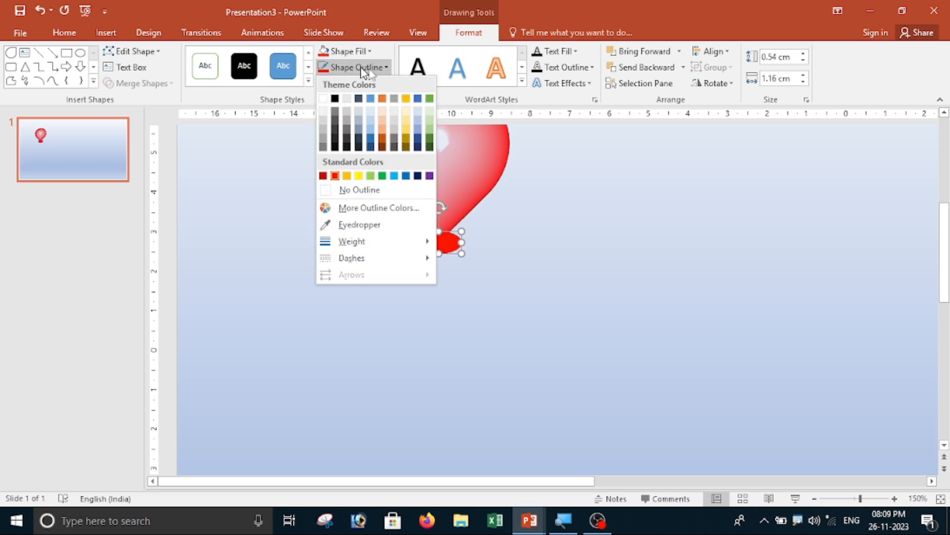
mouse_move(380, 243)
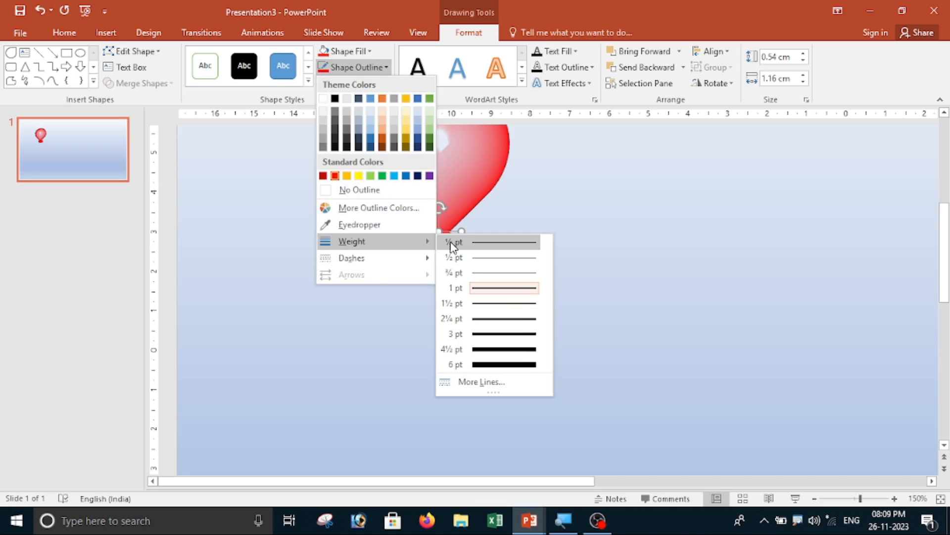
left_click(493, 303)
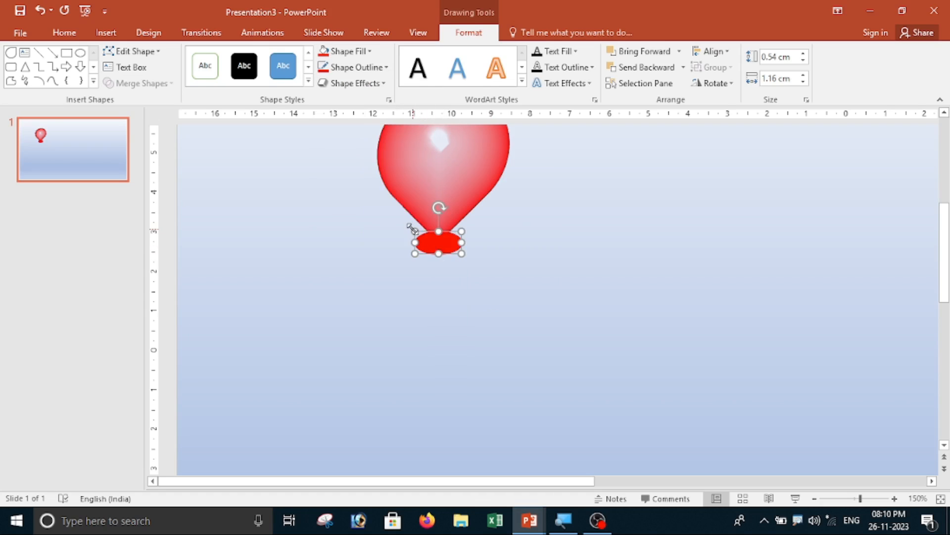
- Shrink the red ellipse to about 0.4 × 0.78 cm and apply the last Parallel 3-D rotation preset to flatten it into a knot
left_click_drag(411, 229, 442, 242)
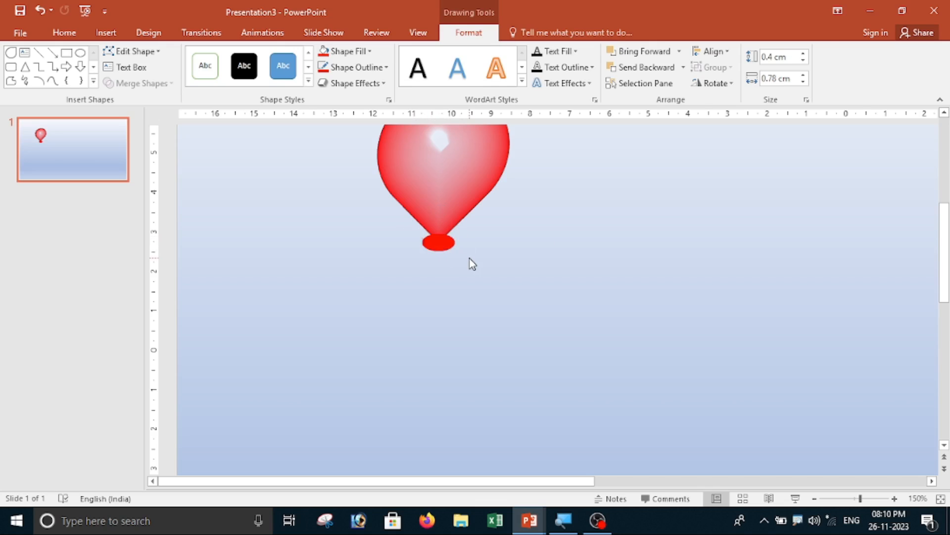
left_click(439, 242)
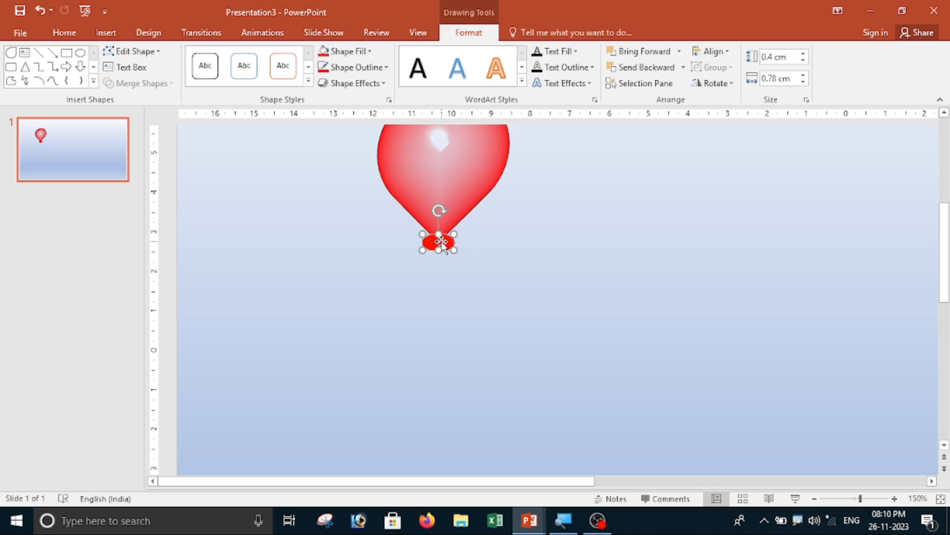
left_click(369, 84)
mouse_move(370, 298)
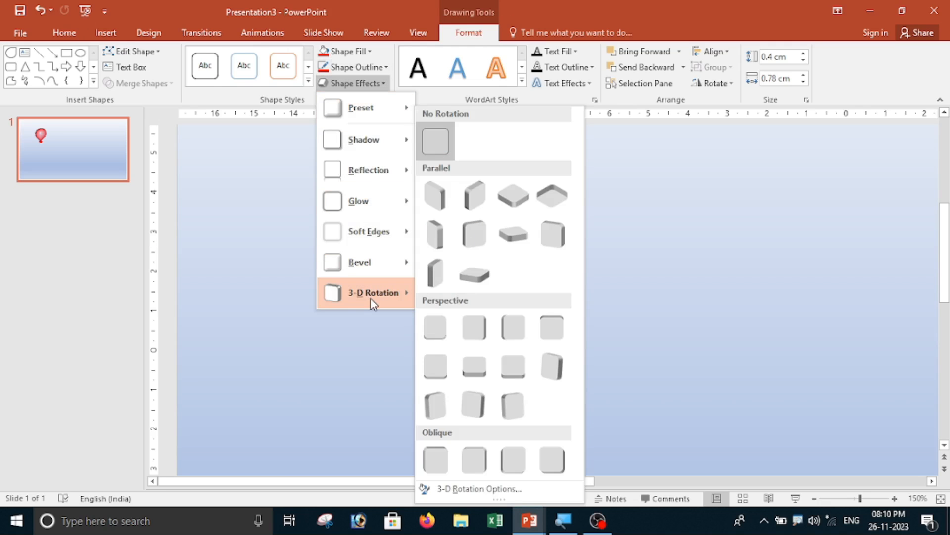
left_click(475, 274)
left_click(476, 281)
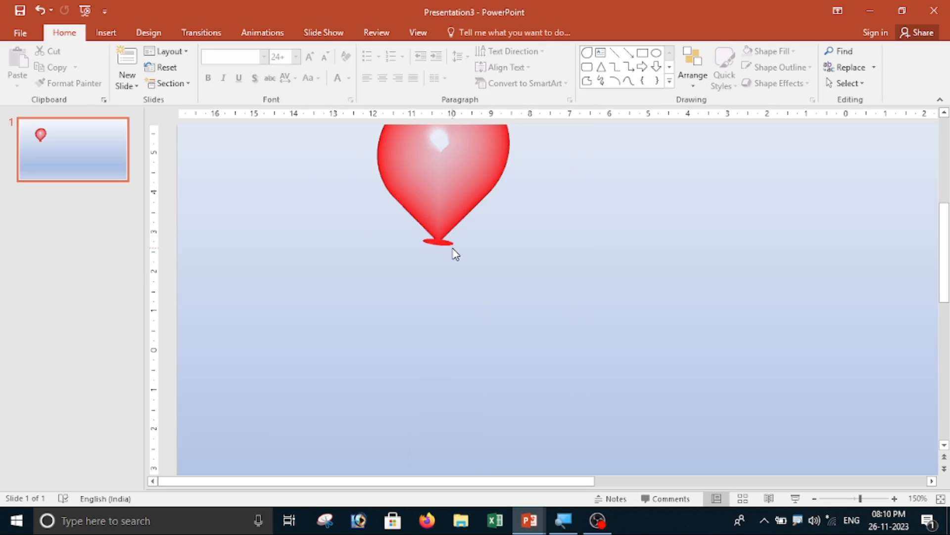
- Group the balloon body with its knot and move the group slightly toward the slide's upper-left corner
scroll(546, 294, "down", 5)
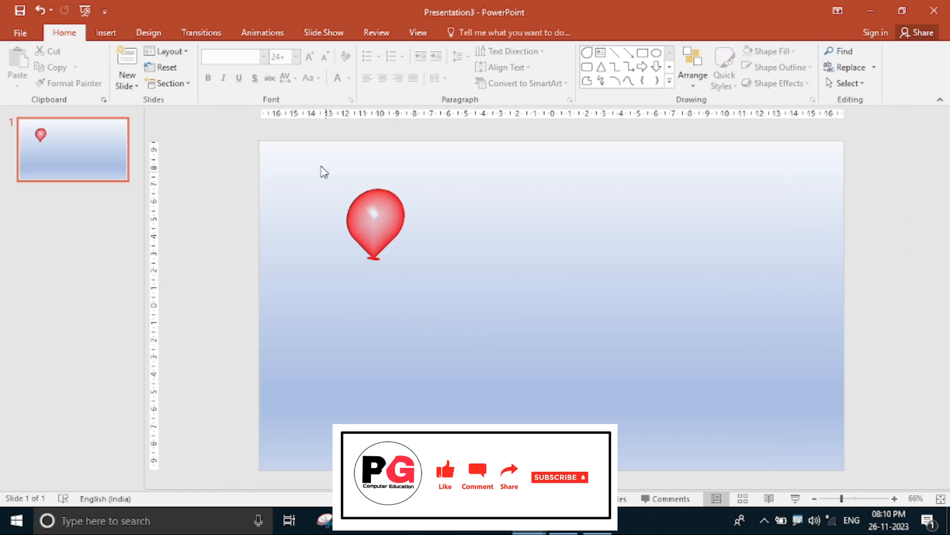
left_click_drag(314, 146, 558, 397)
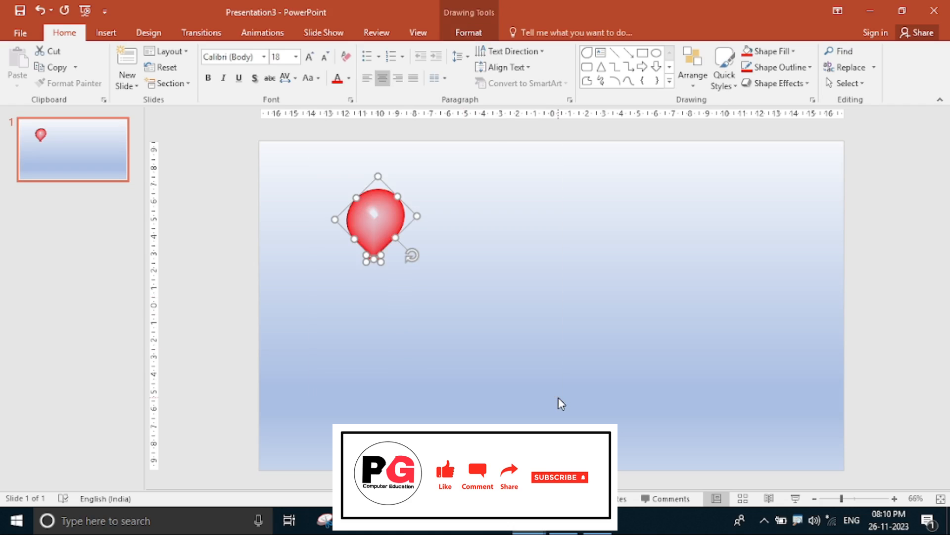
key("ctrl+g")
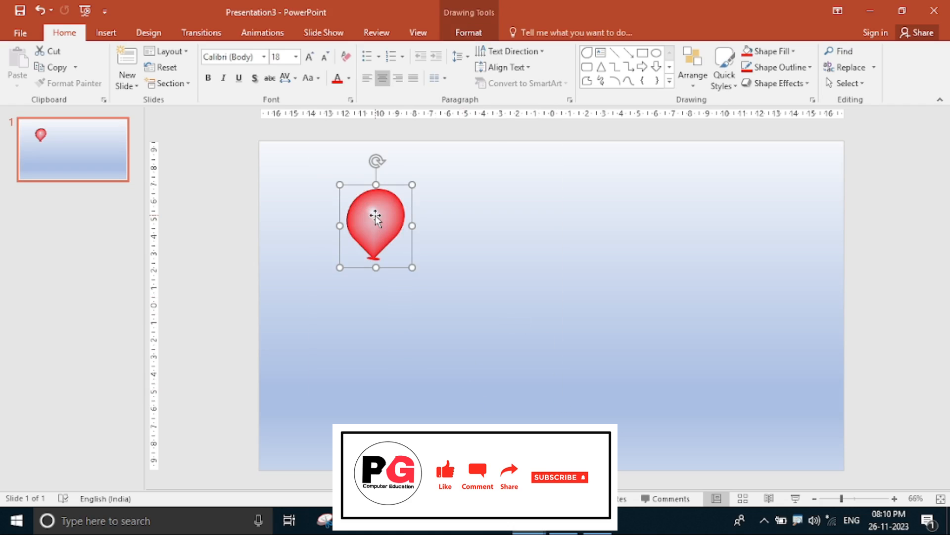
left_click_drag(378, 224, 343, 217)
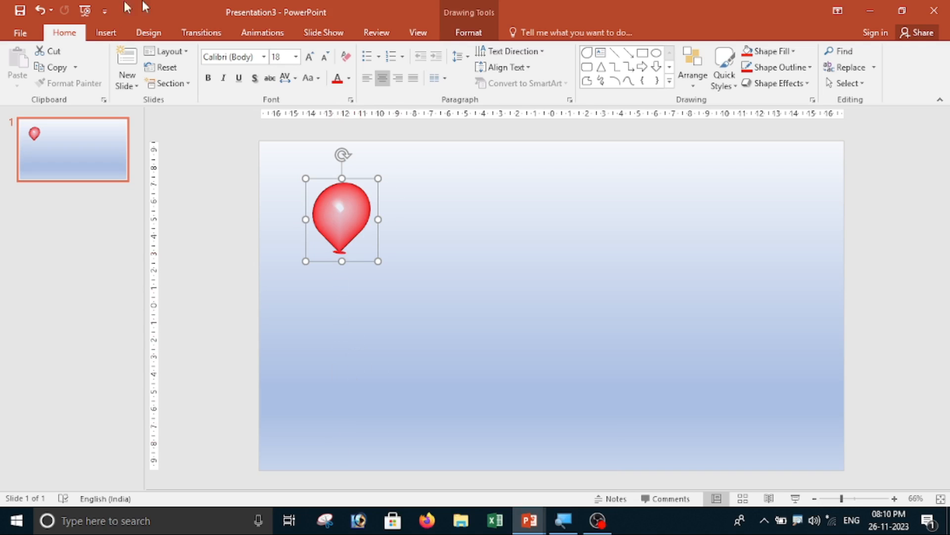
- Draw a freehand string about 14.7 cm long from the balloon's knot down past the slide's lower edge
left_click(106, 32)
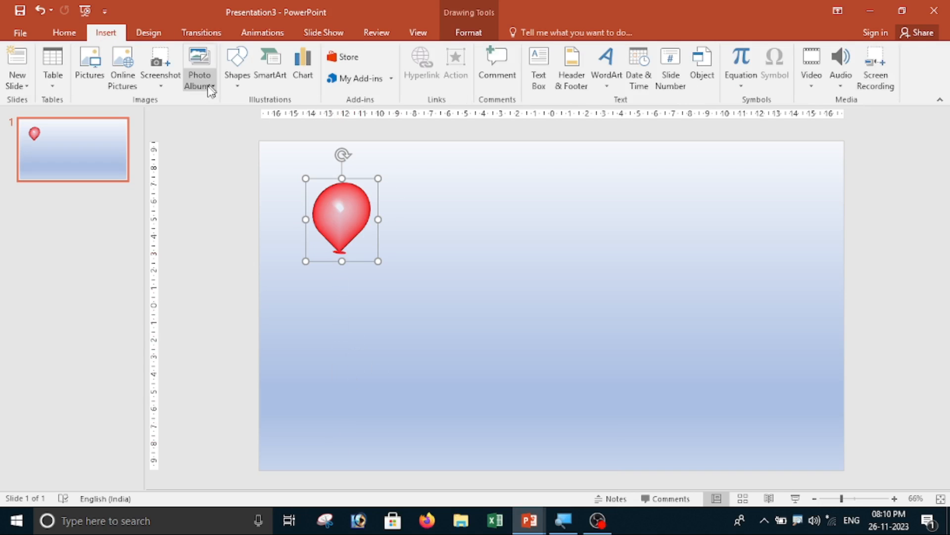
left_click(237, 67)
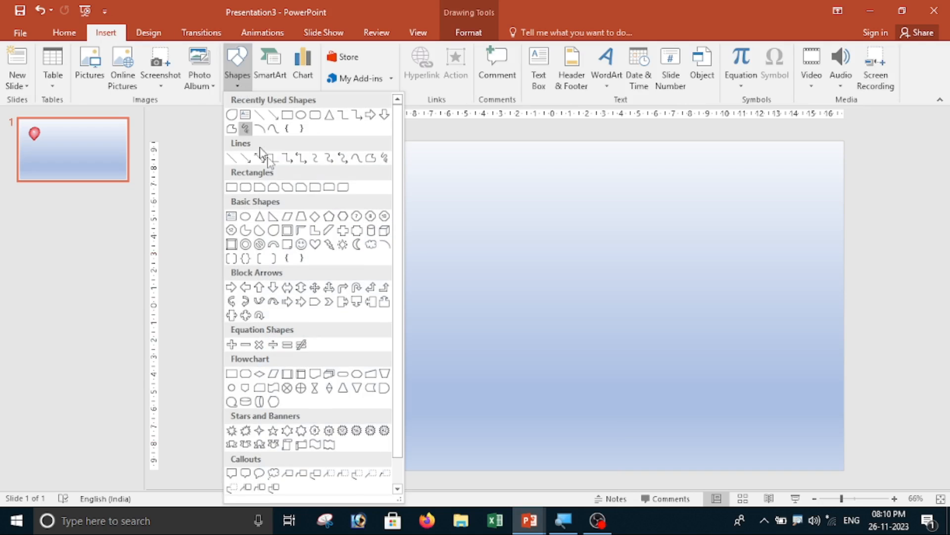
left_click(388, 158)
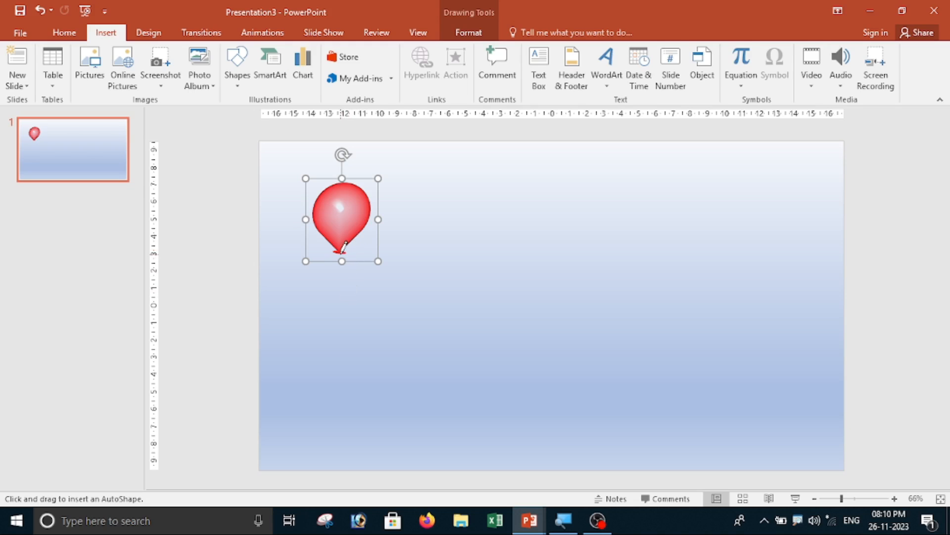
left_click_drag(340, 246, 339, 250)
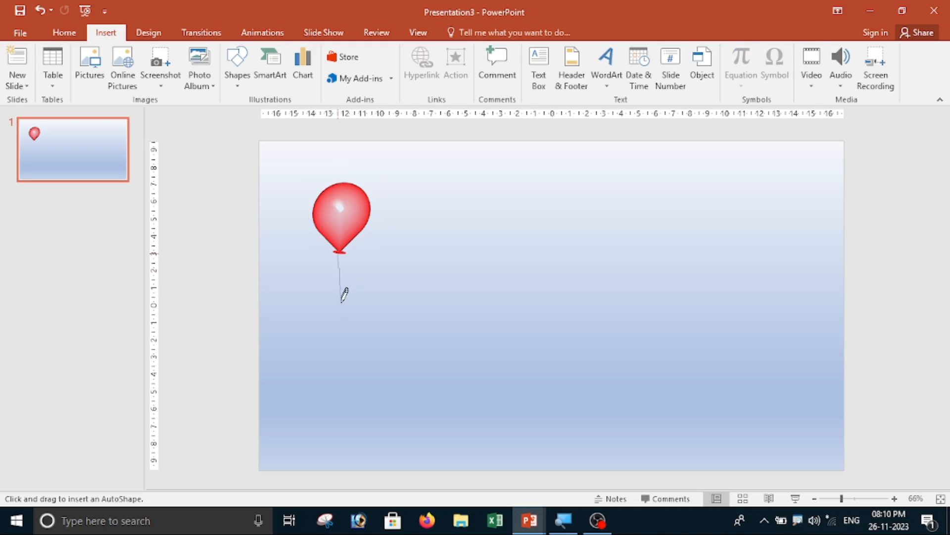
left_click_drag(336, 499, 336, 500)
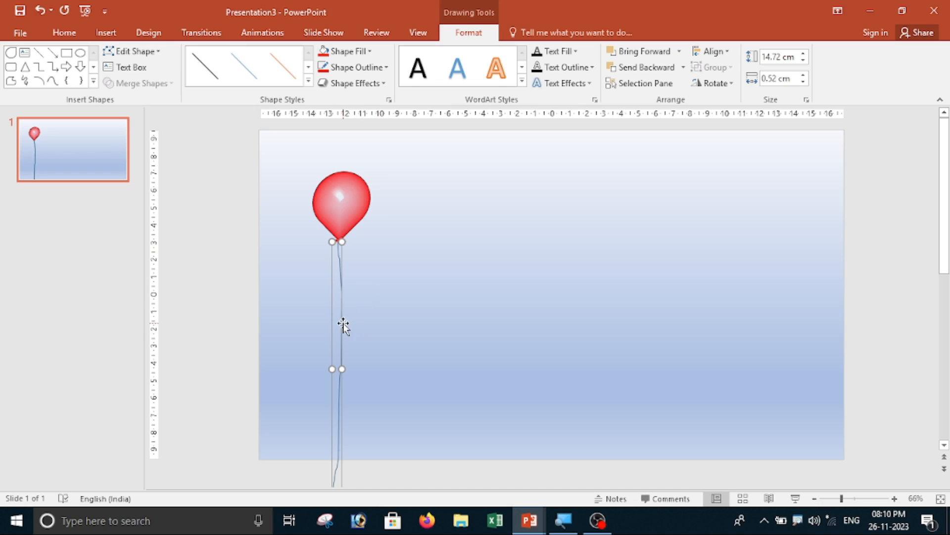
- Recolour the string to the darkest near-black theme shade and set its line weight to 2¼ pt
left_click(380, 69)
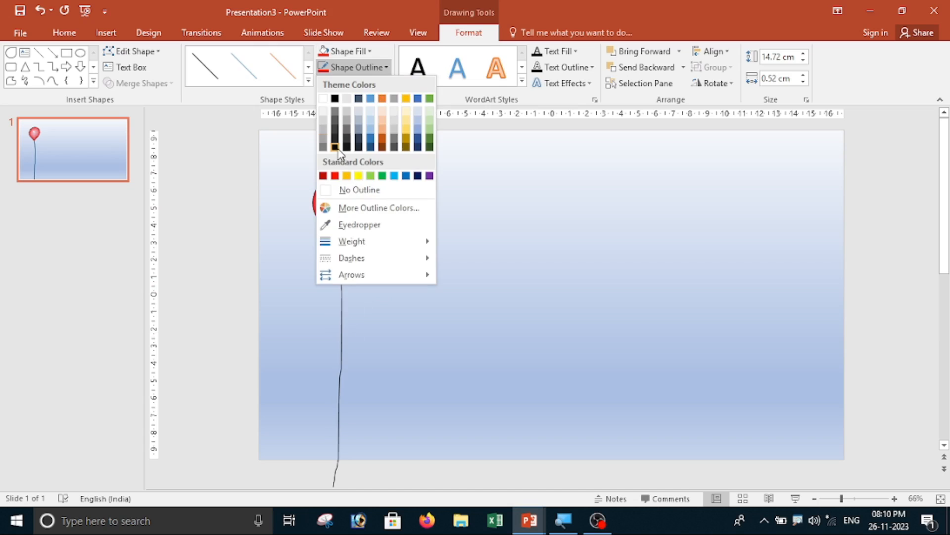
left_click(336, 148)
left_click(382, 68)
mouse_move(381, 248)
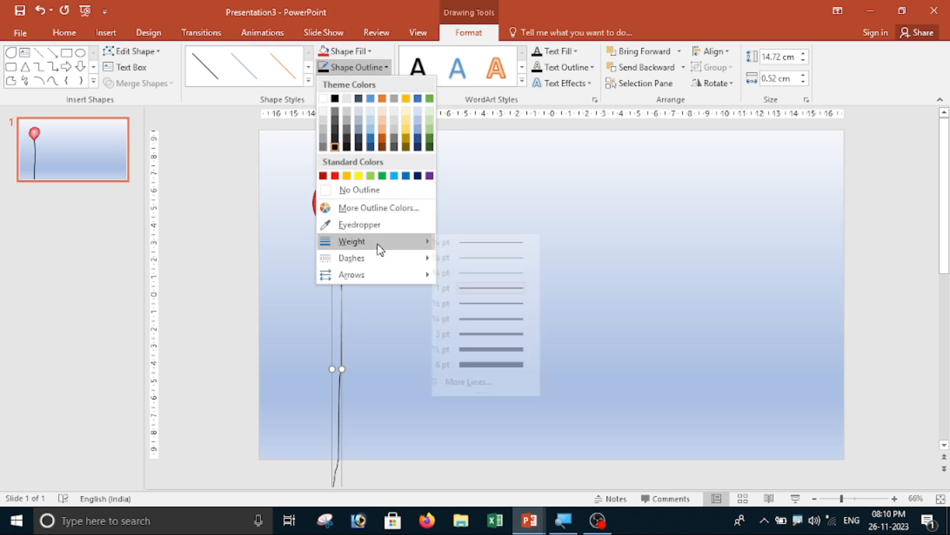
left_click(487, 304)
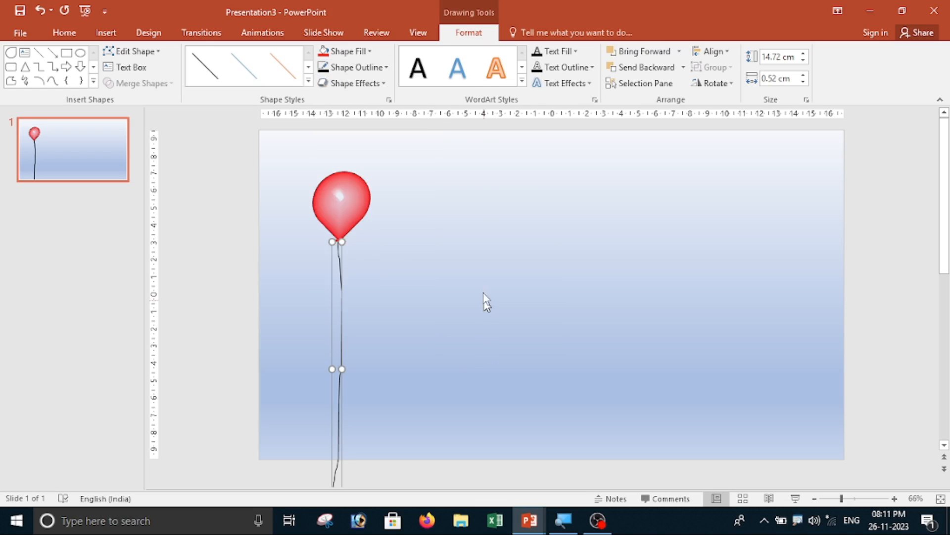
left_click(360, 68)
mouse_move(403, 243)
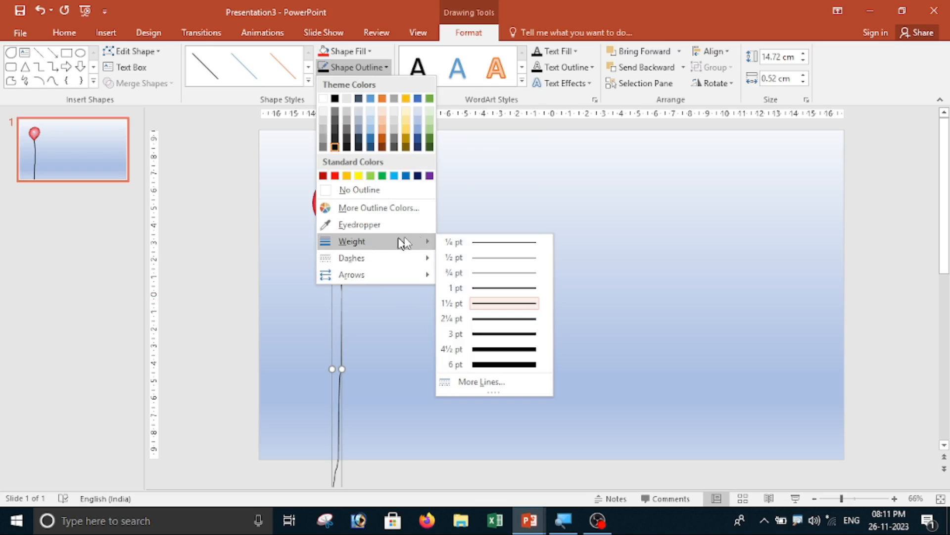
left_click(483, 318)
left_click(305, 246)
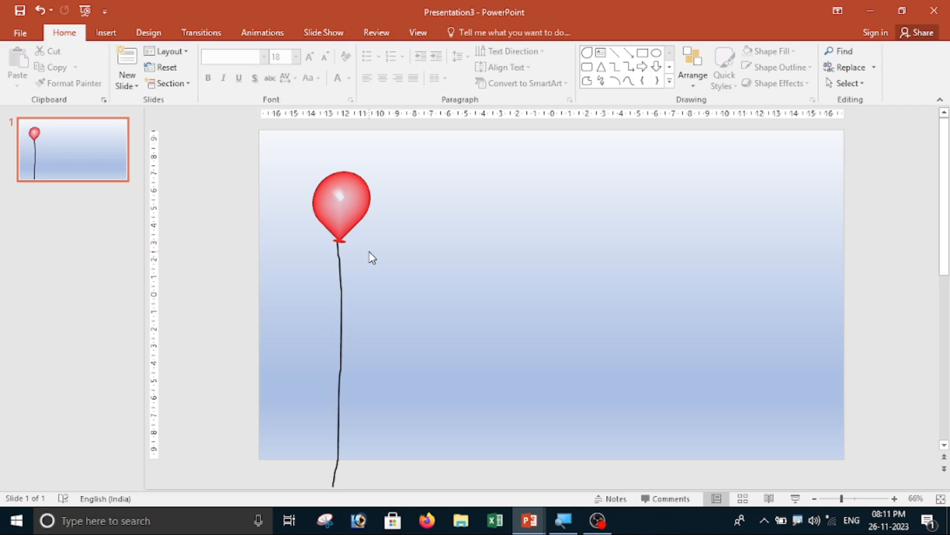
- Nudge the string slightly to the right so its upper end is centred under the balloon's knot
scroll(371, 257, "up", 8)
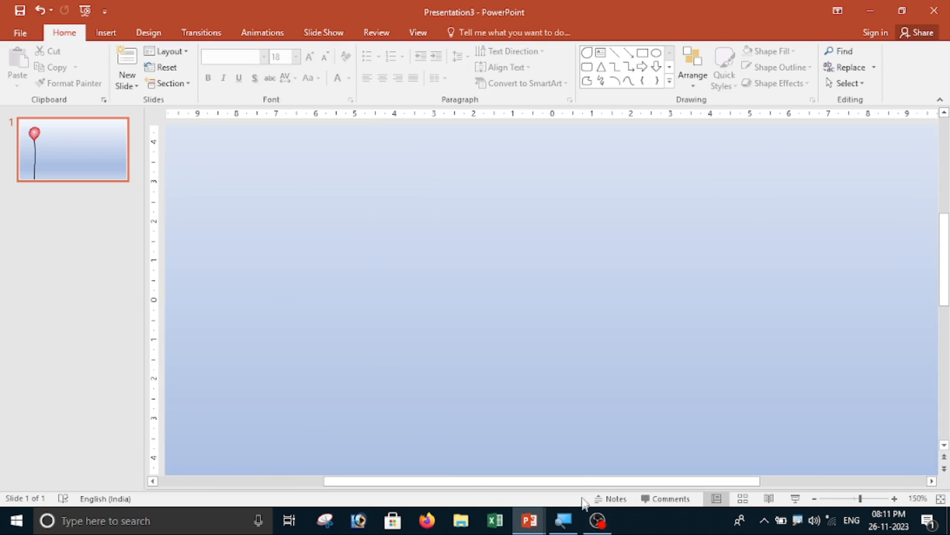
left_click_drag(579, 481, 413, 482)
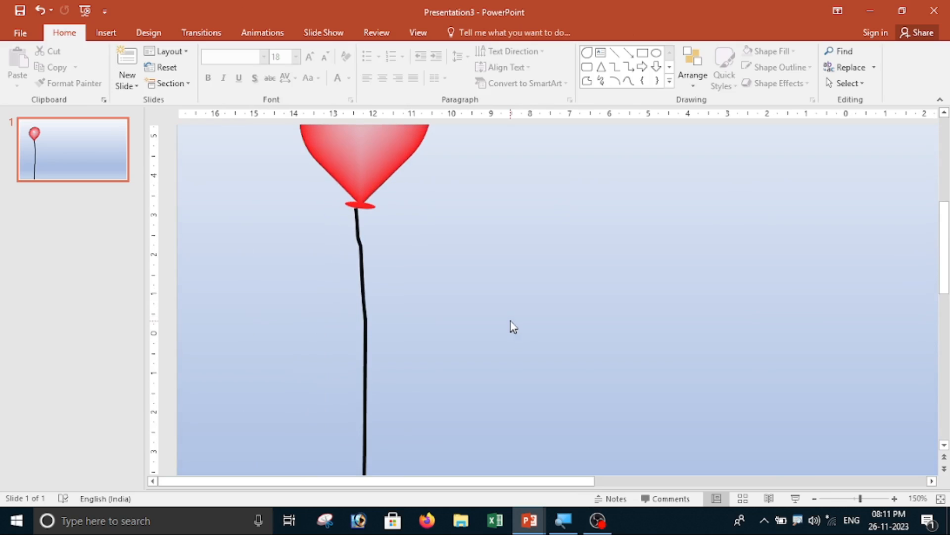
left_click(360, 279)
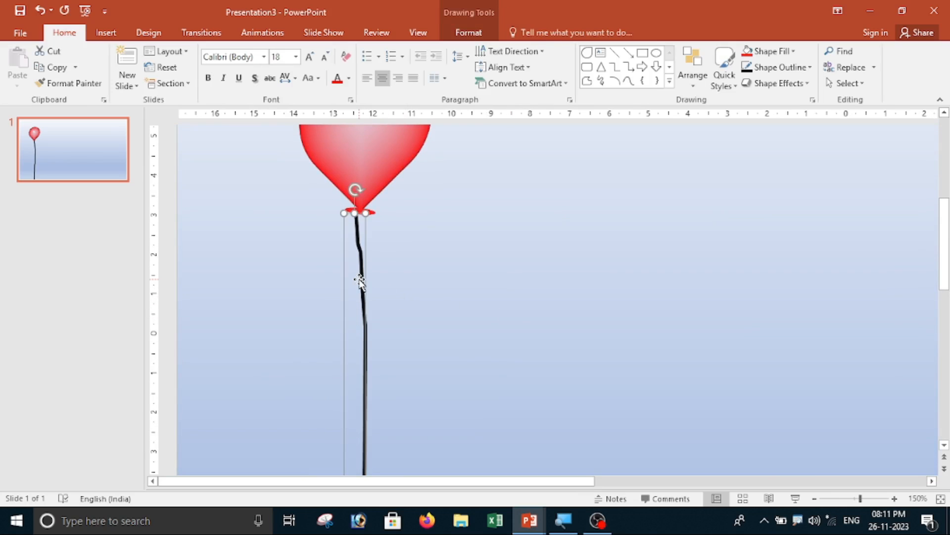
key("ctrl+Right")
key("ctrl+Right")
key("ctrl+Right")
key("ctrl+Right")
left_click(295, 274)
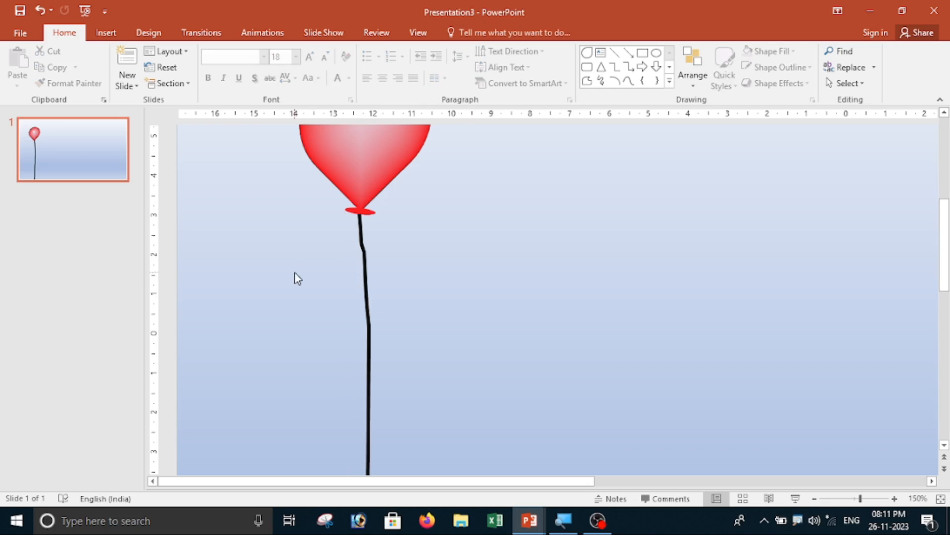
- Send the string backward in the stacking order so it sits behind the balloon
left_click(363, 246)
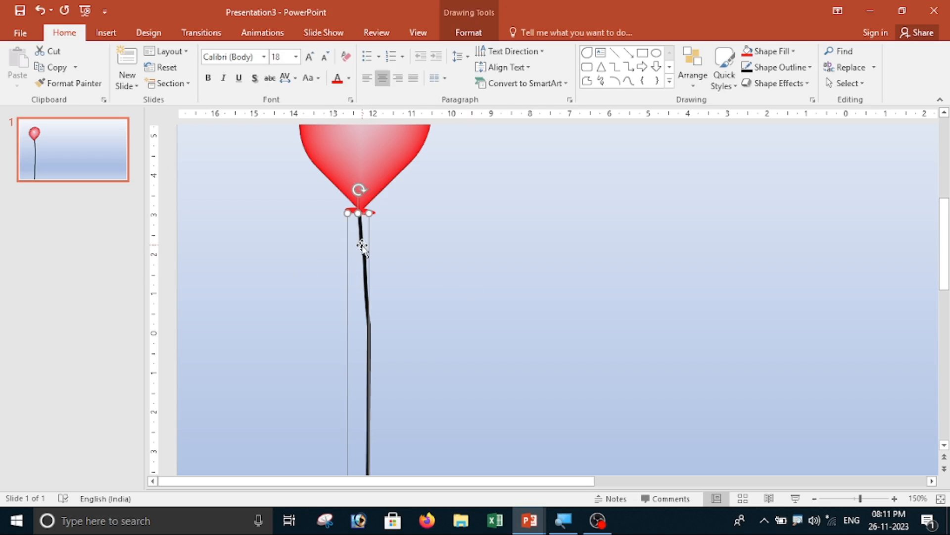
double_click(363, 246)
left_click(638, 69)
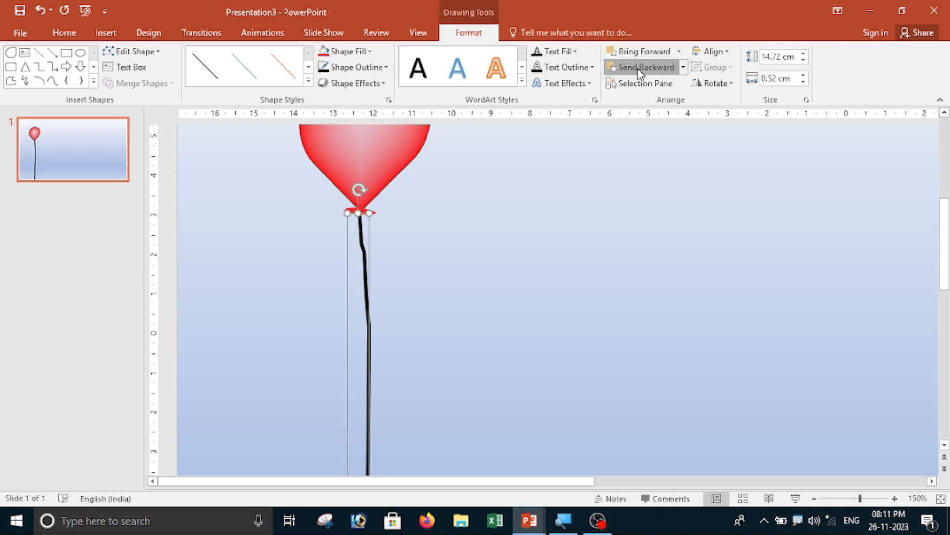
left_click(475, 307)
double_click(360, 248)
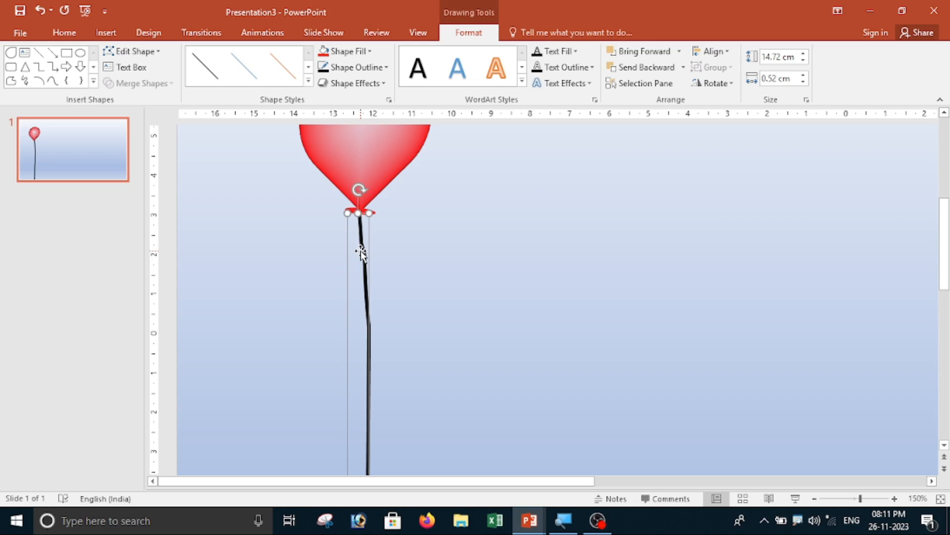
left_click(490, 285)
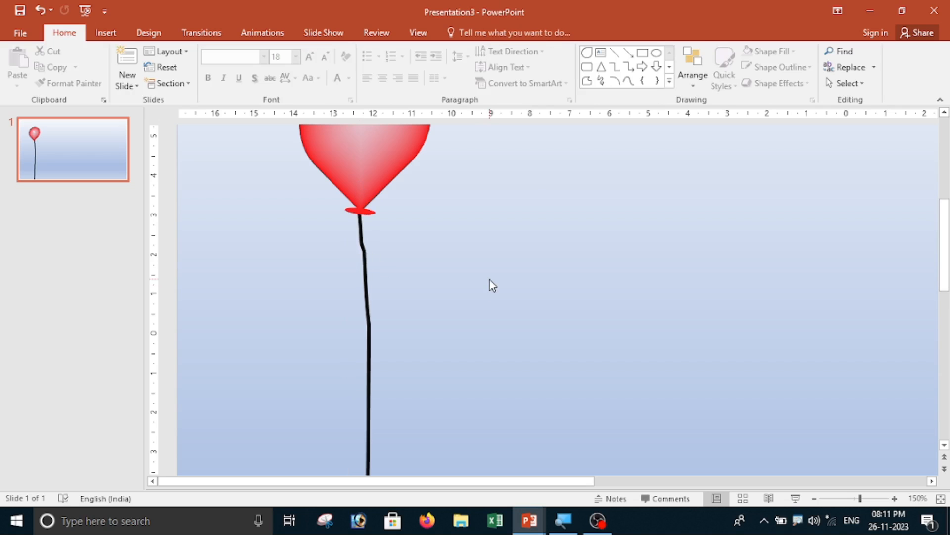
- Group the balloon and its string into a single object
scroll(490, 286, "down", 5)
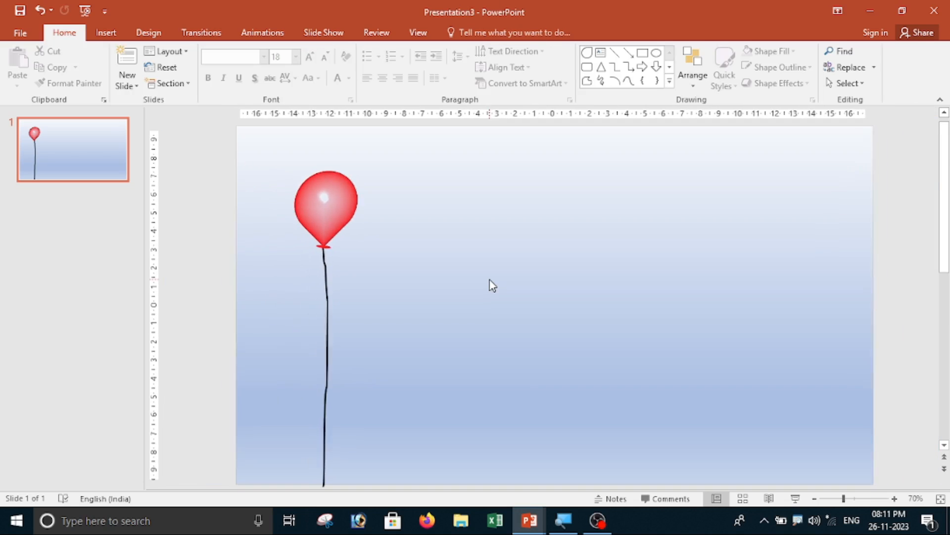
left_click(342, 204)
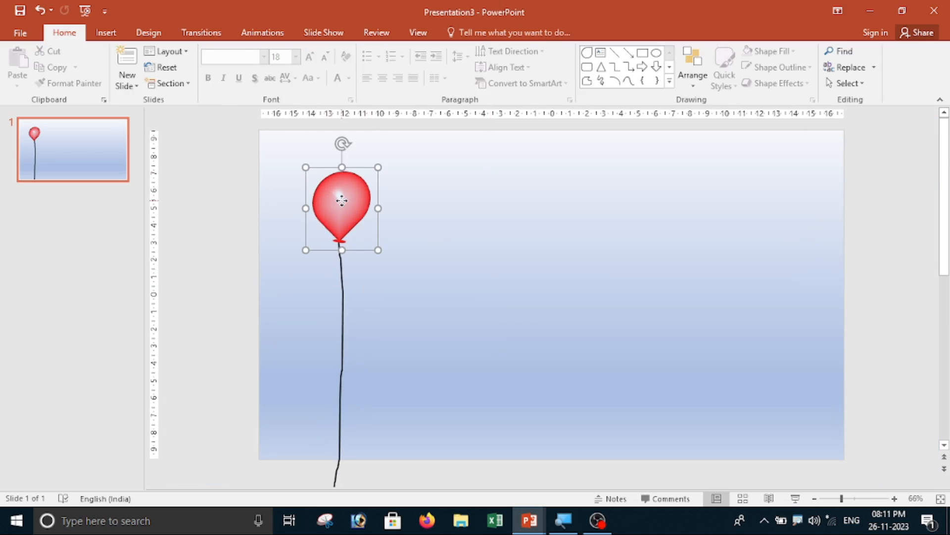
left_click(344, 330, "ctrl")
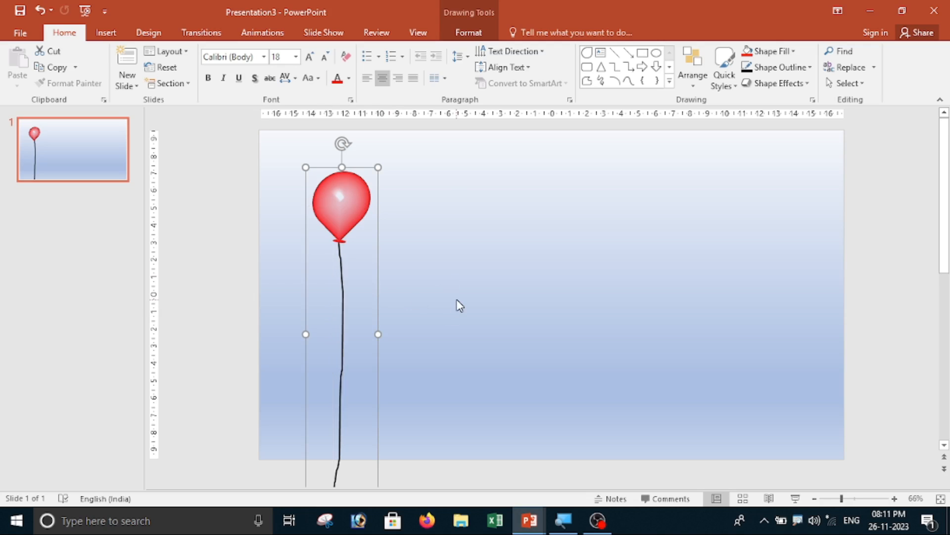
- Shift the balloon group closer to the slide's left edge and add a Lines motion path animation with the direction Up
left_click_drag(355, 202, 314, 218)
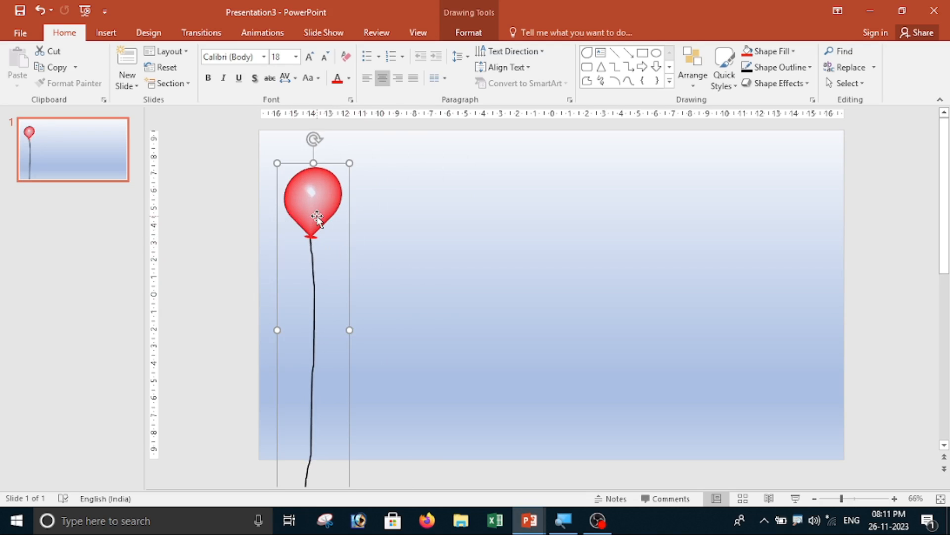
left_click(261, 36)
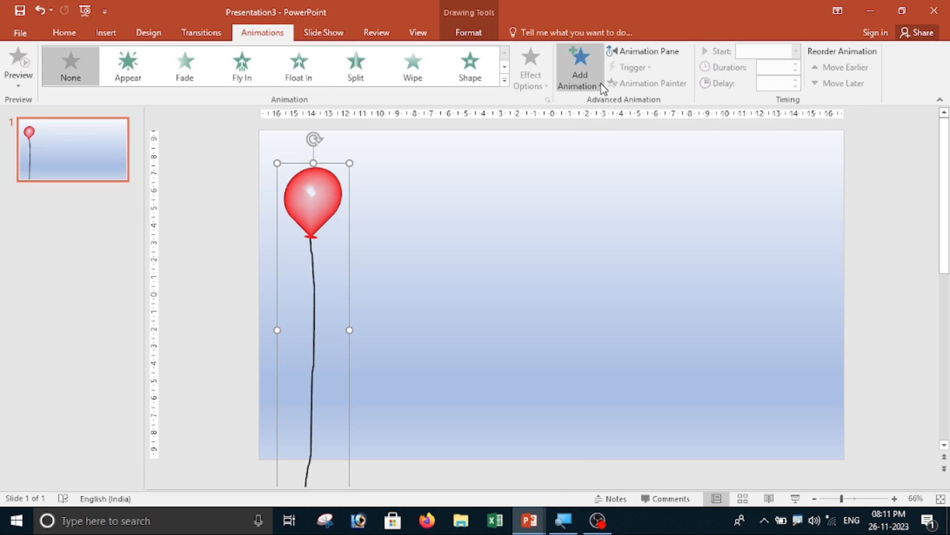
left_click(580, 66)
scroll(782, 225, "down", 3)
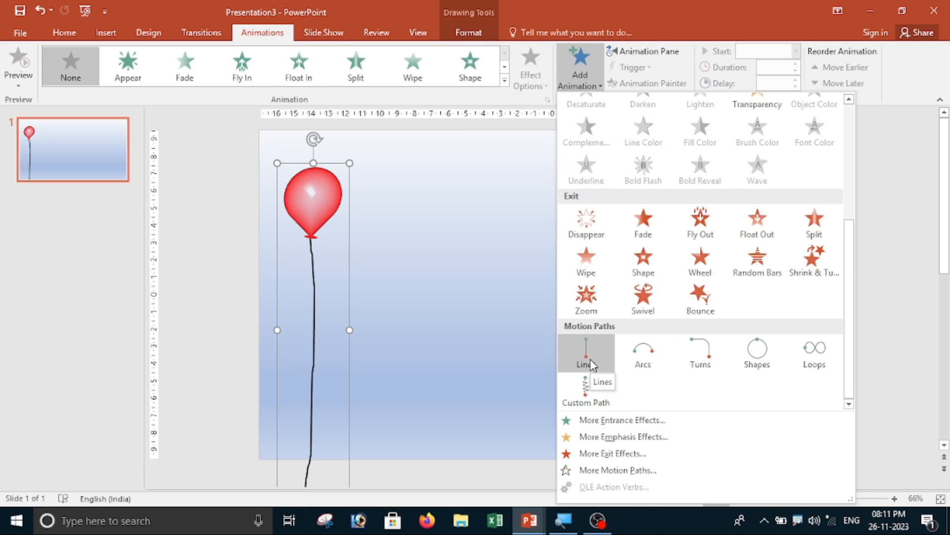
left_click(590, 365)
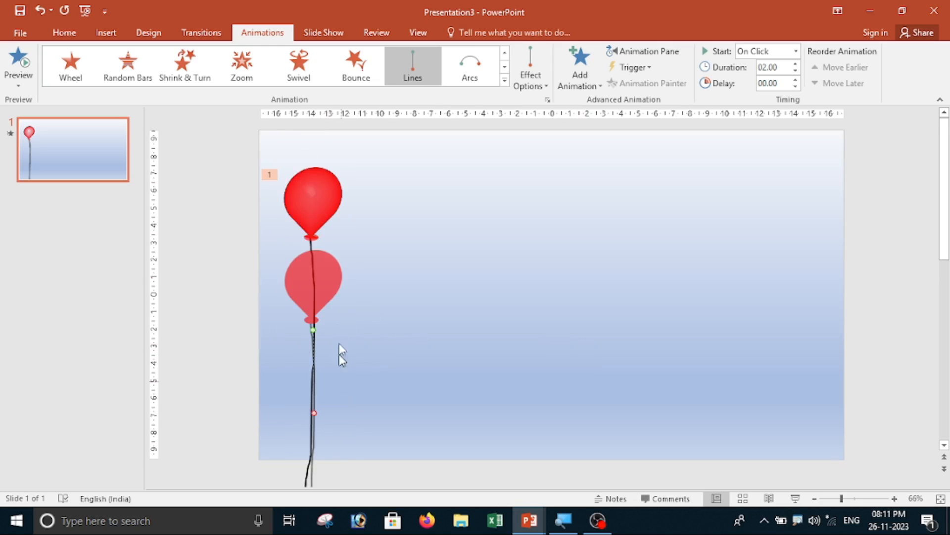
left_click(528, 89)
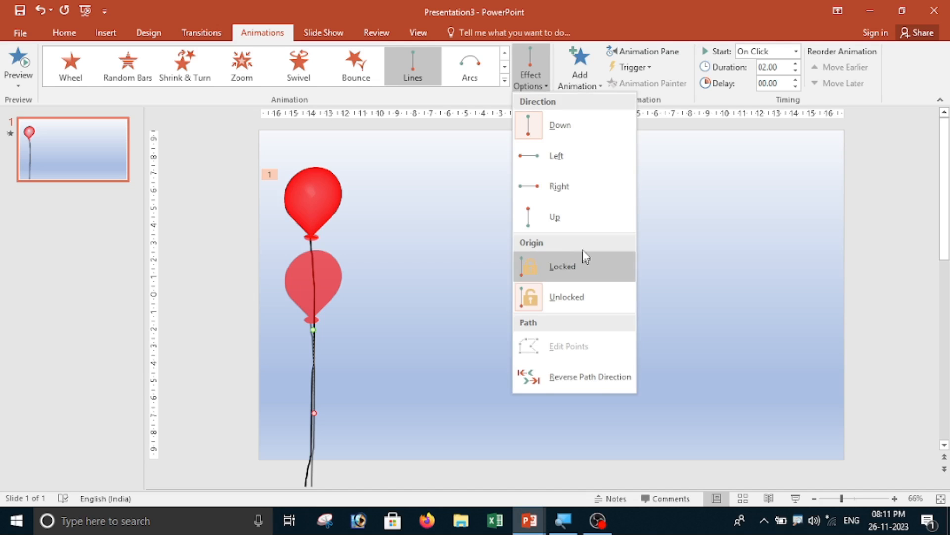
left_click(569, 221)
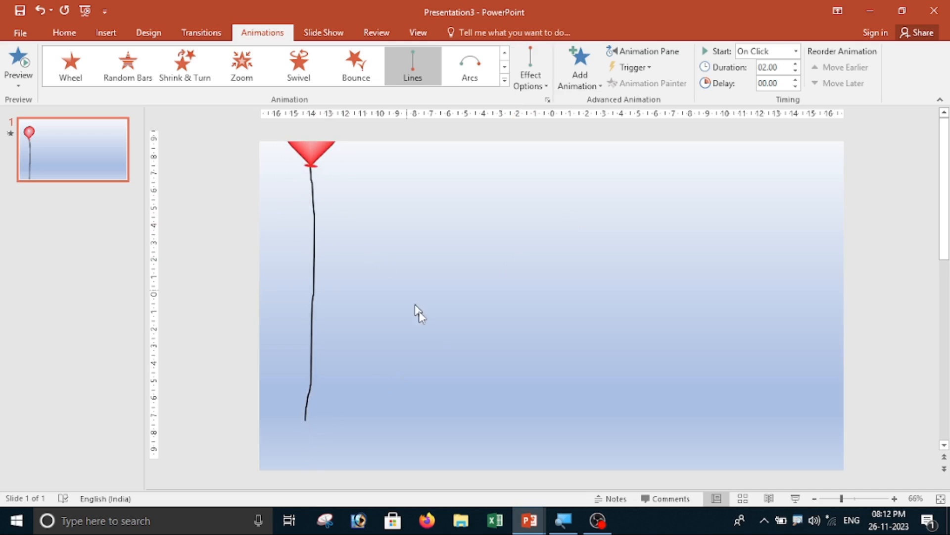
- Move the balloon group down to the slide's lower-left corner so most of its string hangs below the slide
scroll(461, 331, "down", 3)
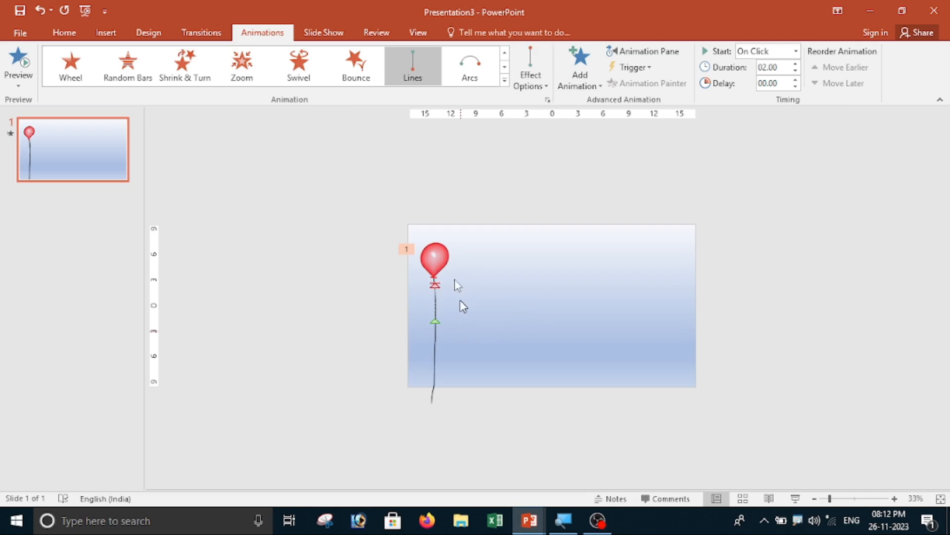
scroll(497, 286, "down", 1)
scroll(497, 286, "up", 3)
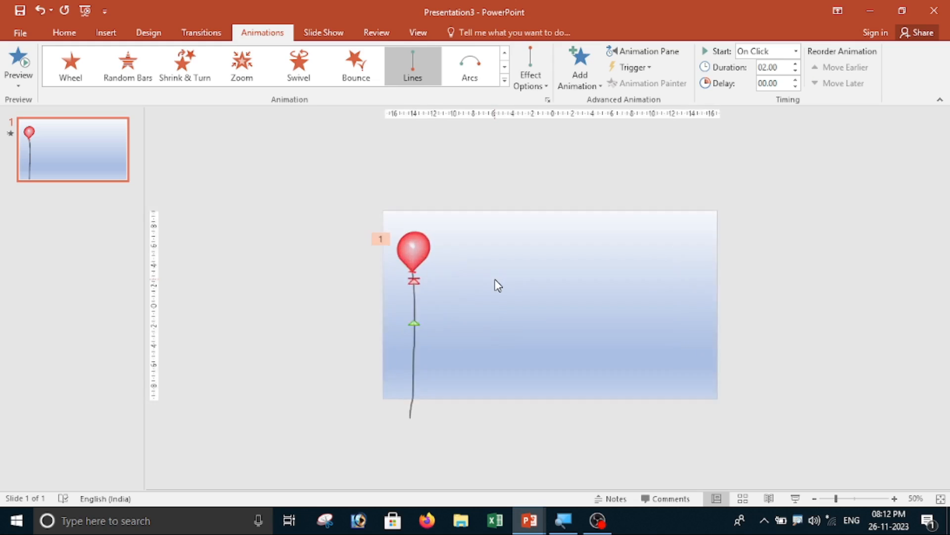
scroll(498, 285, "down", 4)
scroll(497, 286, "up", 2)
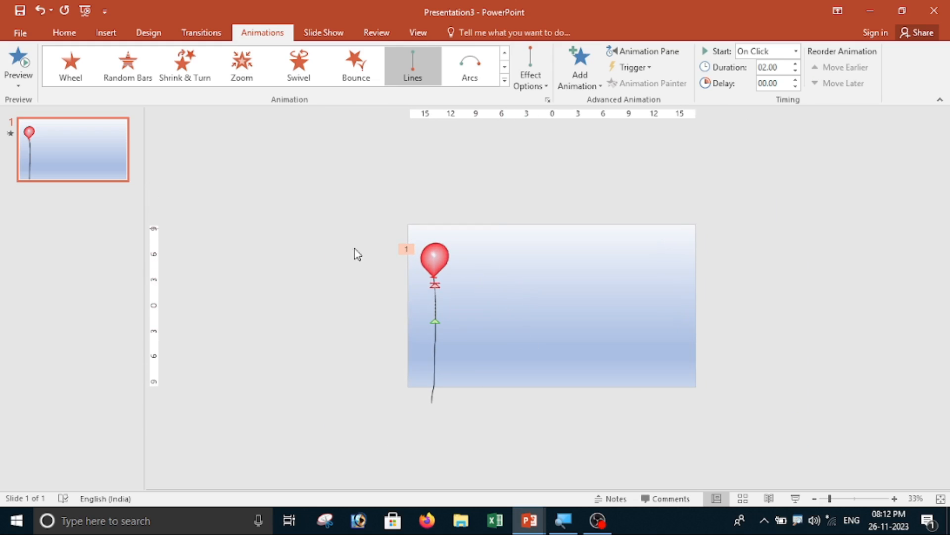
left_click_drag(431, 261, 425, 346)
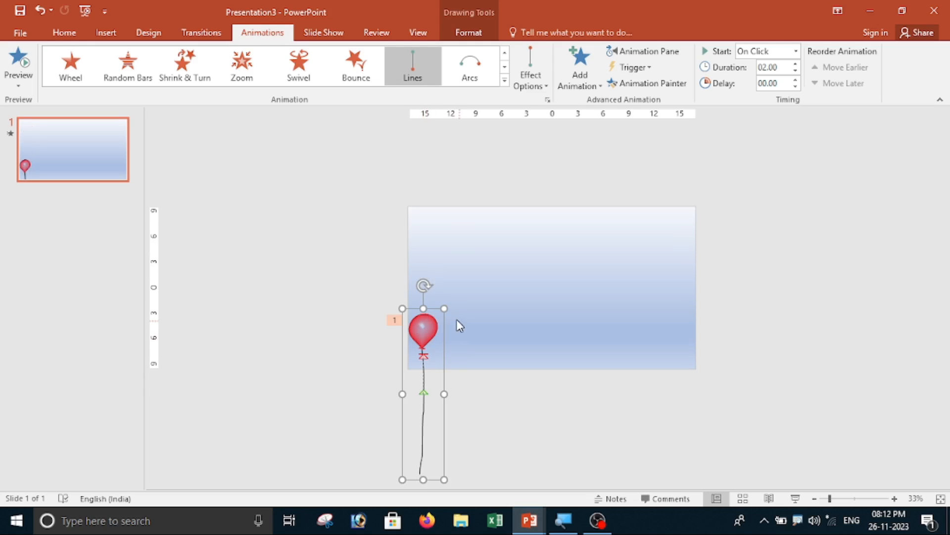
- Extend the end point of the balloon's motion path straight up so the balloon travels past the slide's top edge
scroll(430, 352, "up", 5, "ctrl")
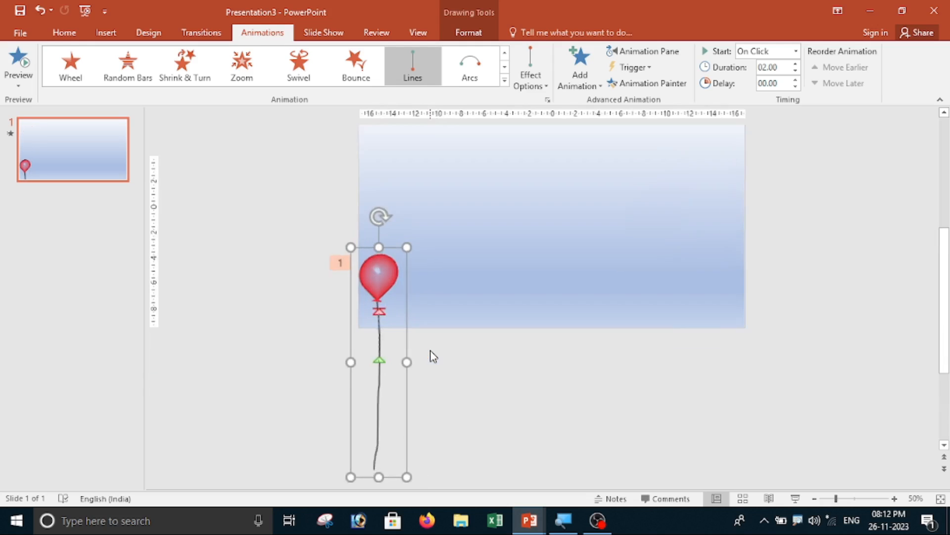
scroll(415, 360, "up", 5)
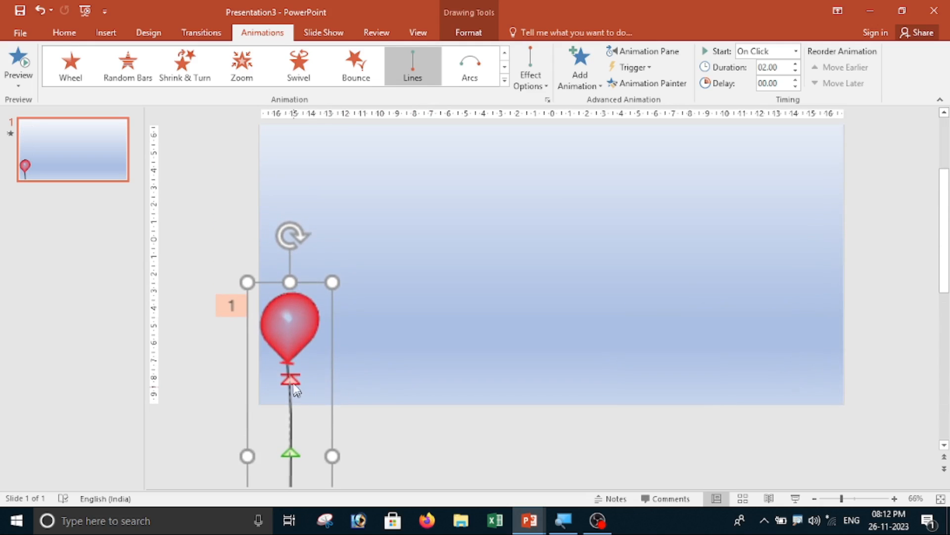
left_click(291, 427)
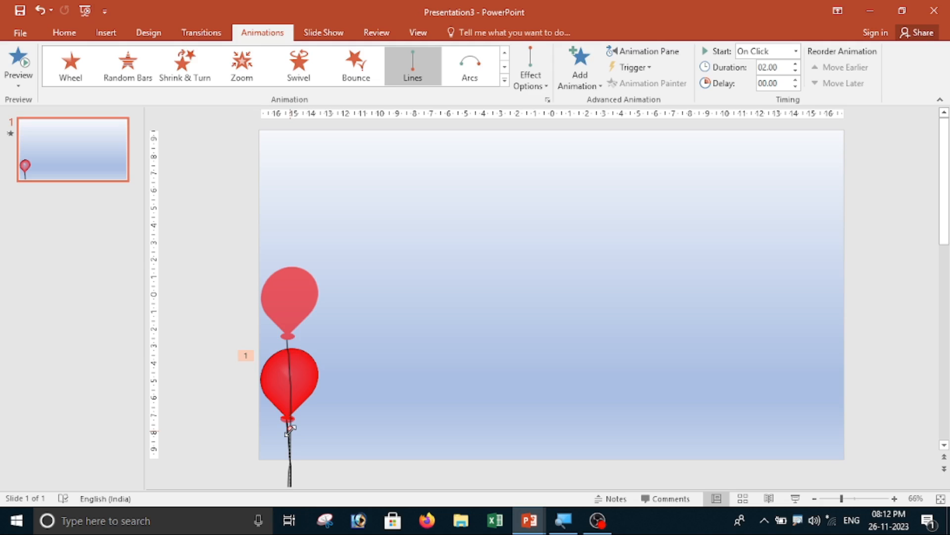
left_click_drag(292, 428, 290, 228)
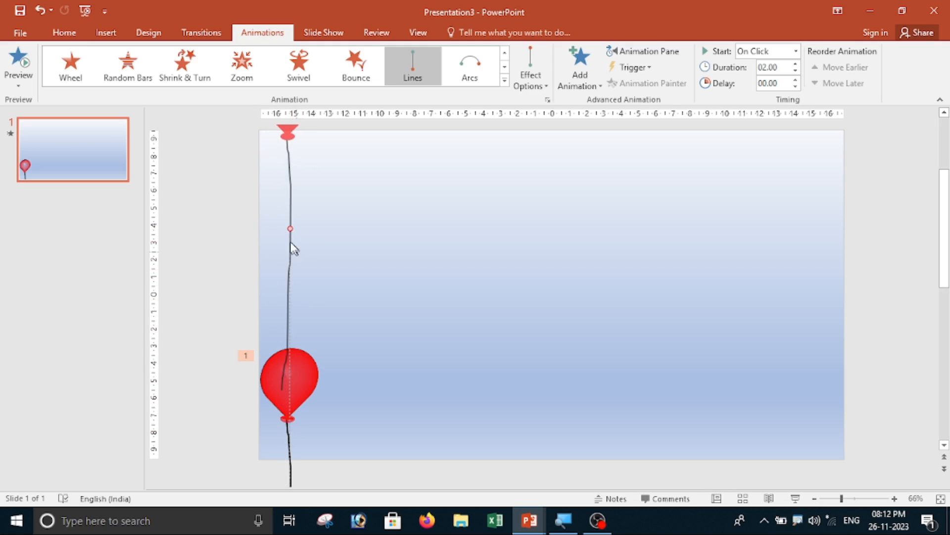
left_click(349, 359)
scroll(292, 389, "down", 1)
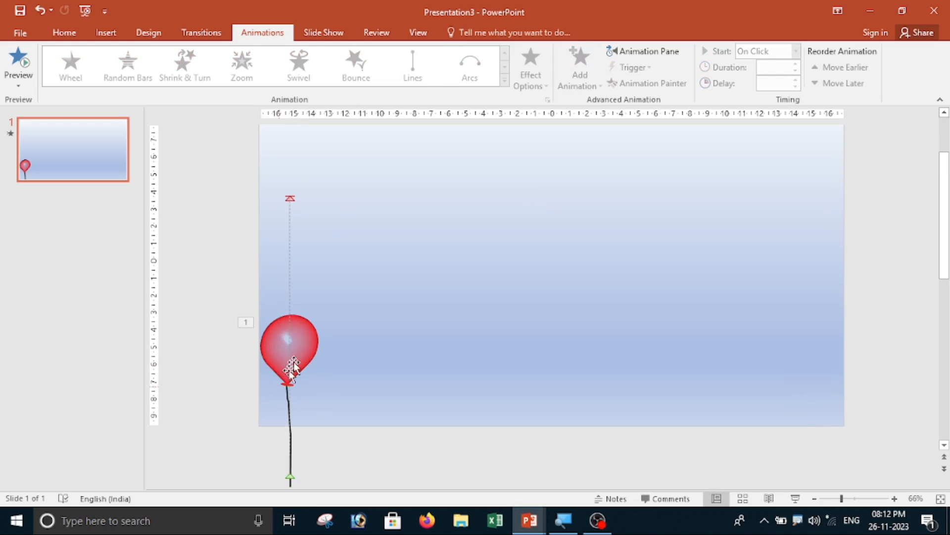